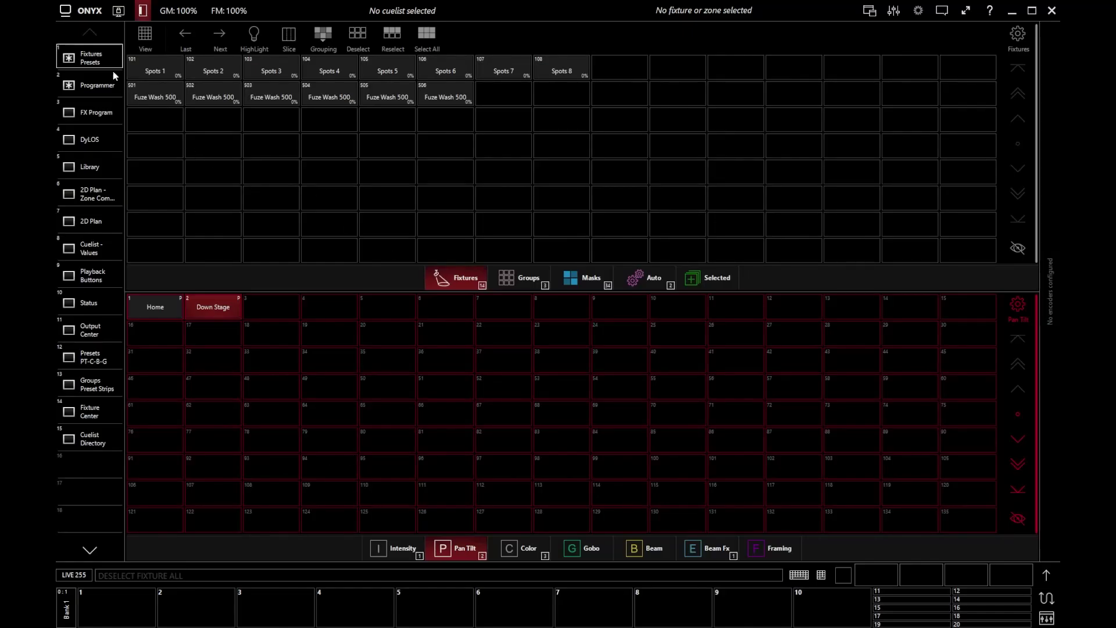
- Start a new fixture in the patch and find Elation Colour Chorus 72 in the fixture library
click(96, 13)
click(229, 58)
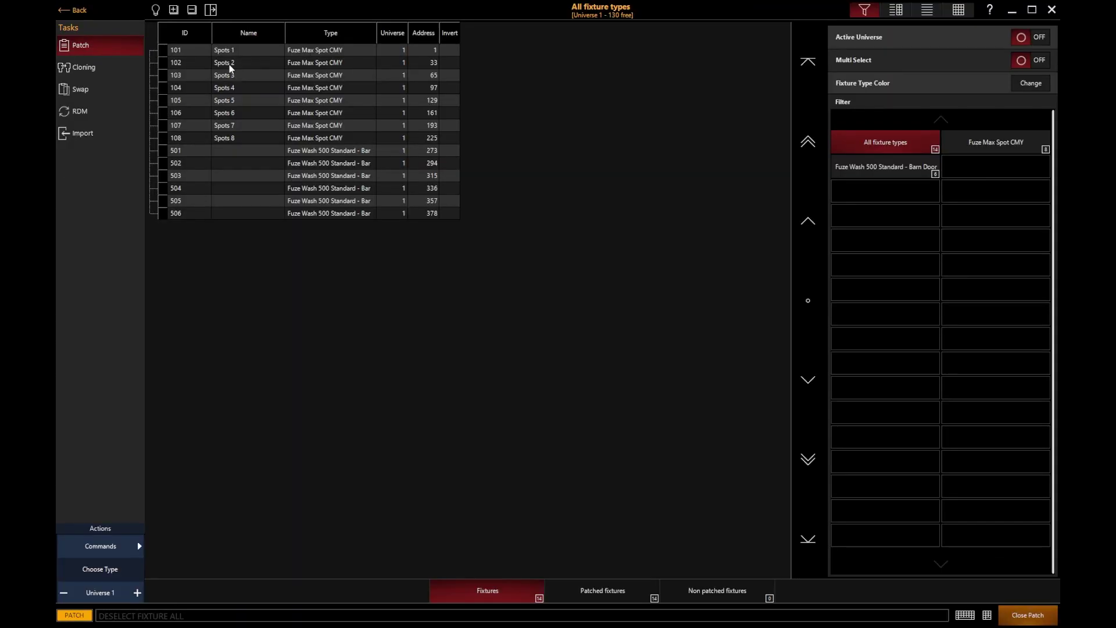
click(113, 550)
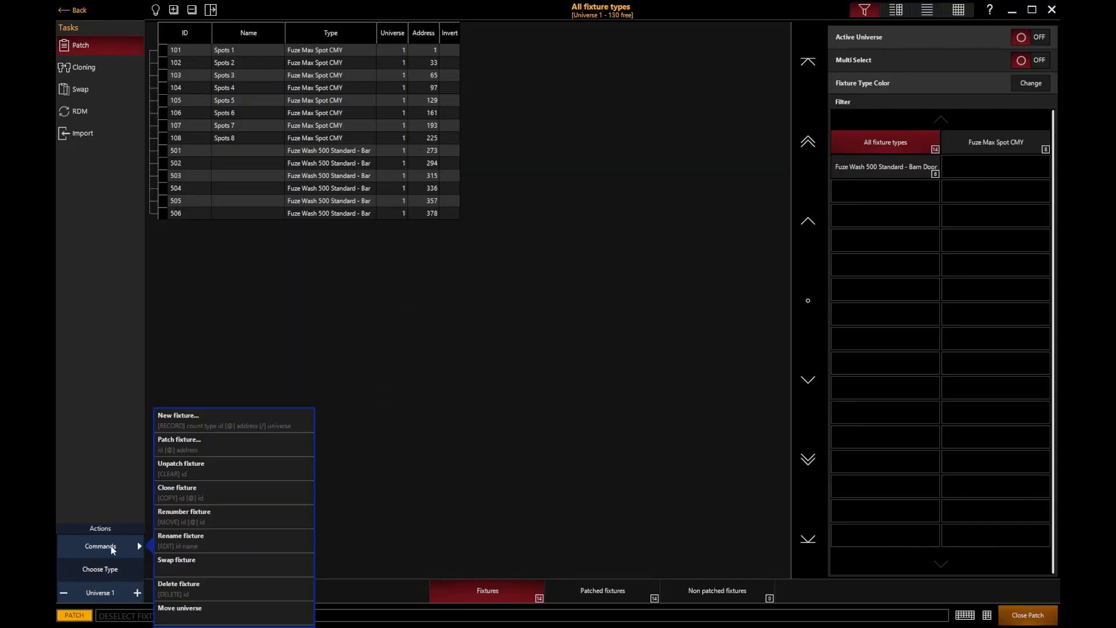
click(232, 428)
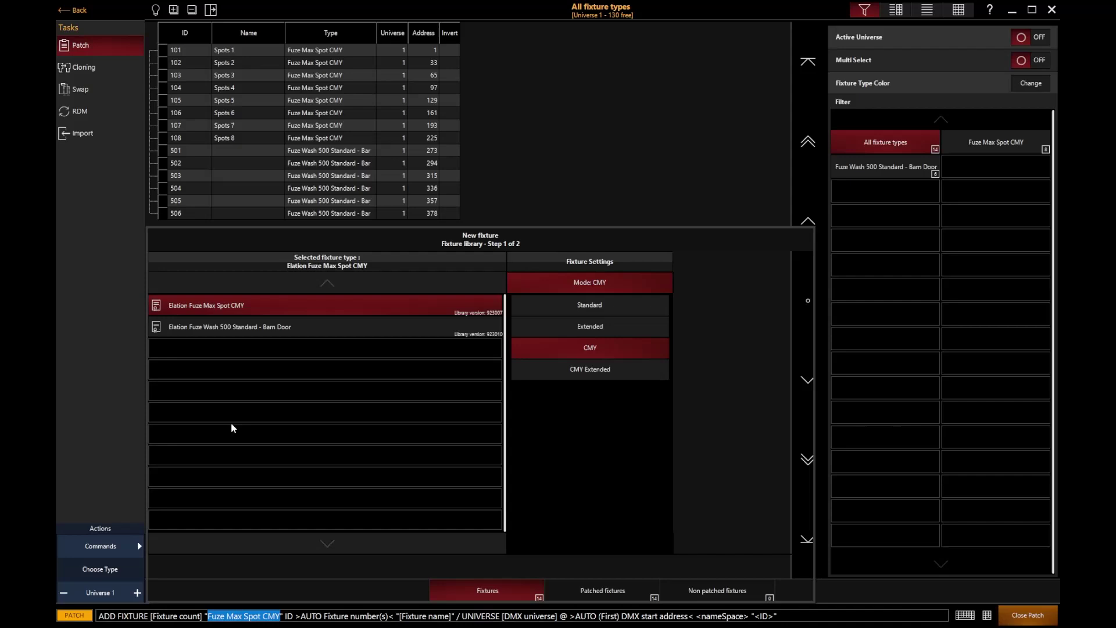
click(623, 589)
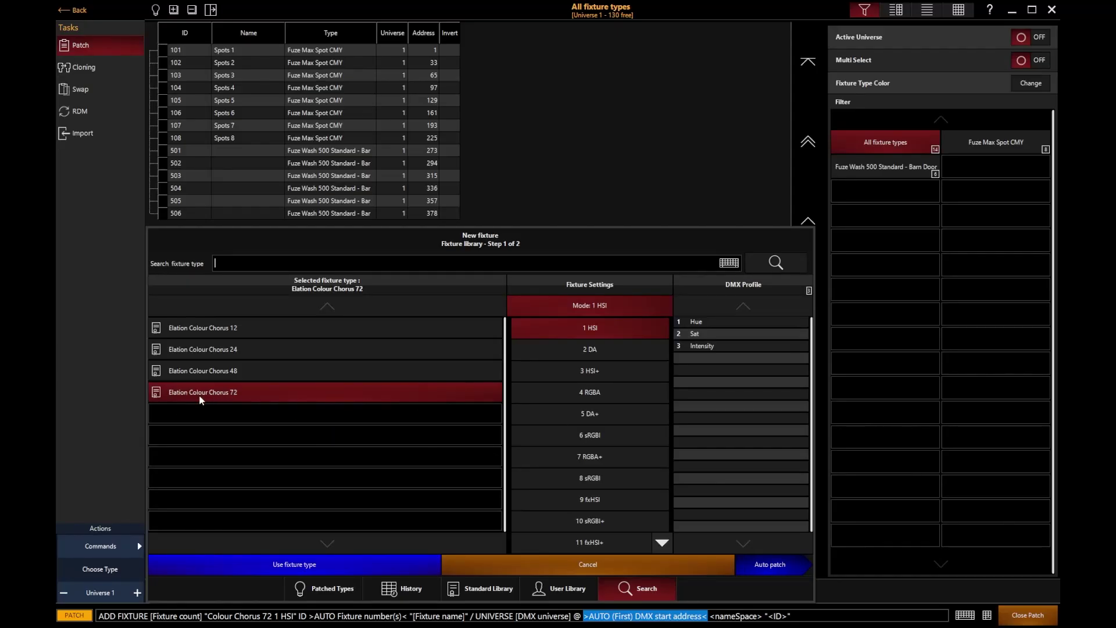
- Set the new Colour Chorus 72 fixture to mode 17 RGBA with the virtual dimmer on
scroll(648, 436, down, 2)
scroll(648, 436, down, 2)
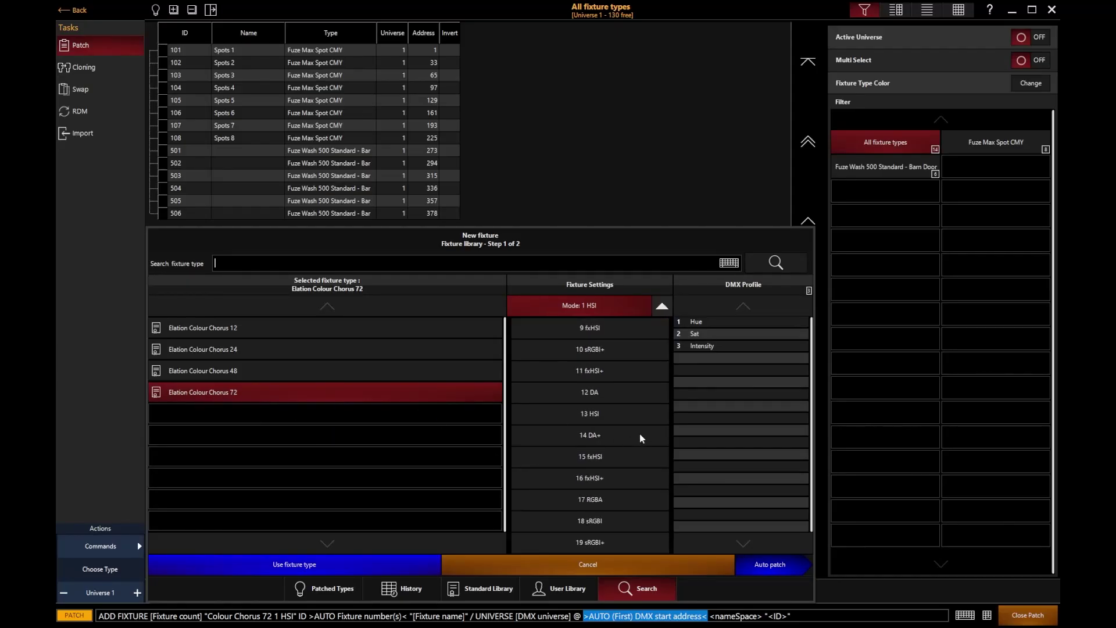
click(596, 503)
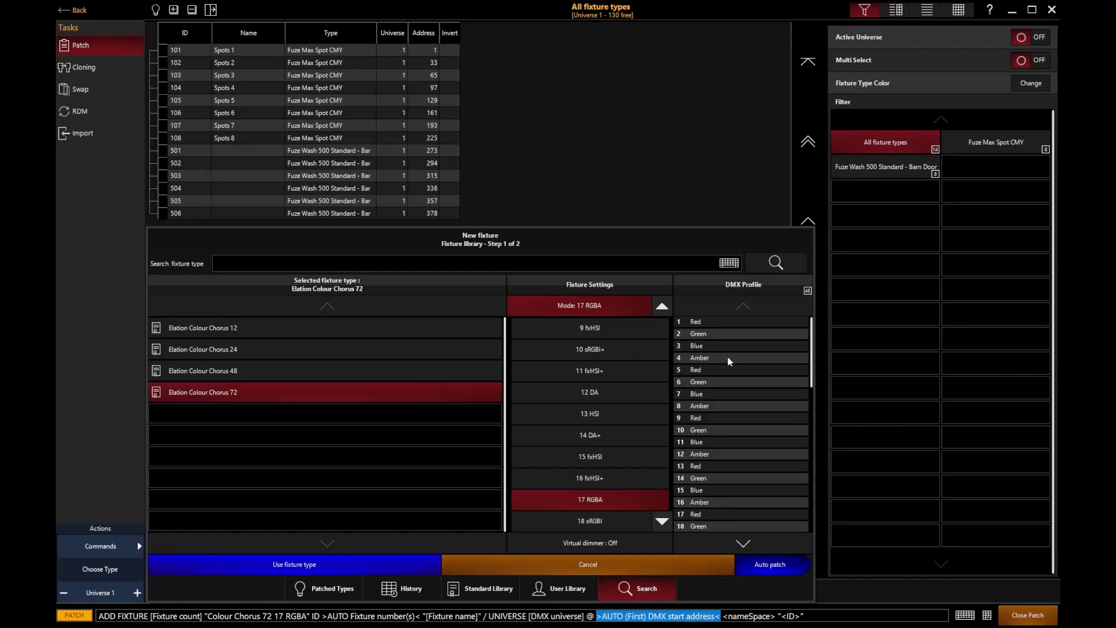
click(622, 545)
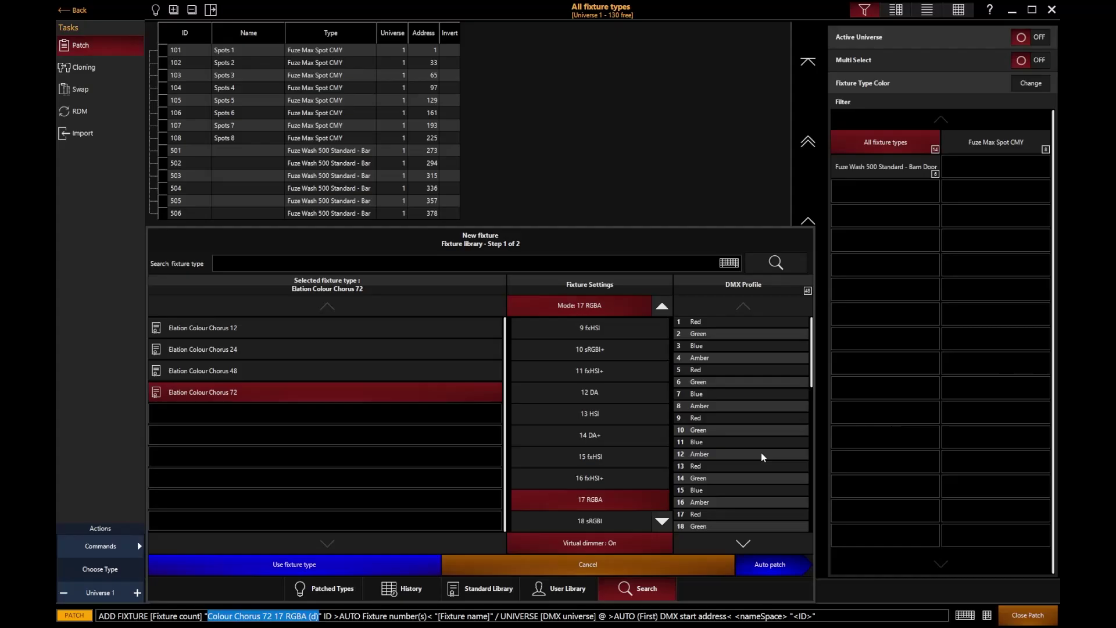
- Add the Colour Chorus 72 fixtures with IDs 301 through 308 on DMX universe 3, starting at address 1
text(301 thru 3)
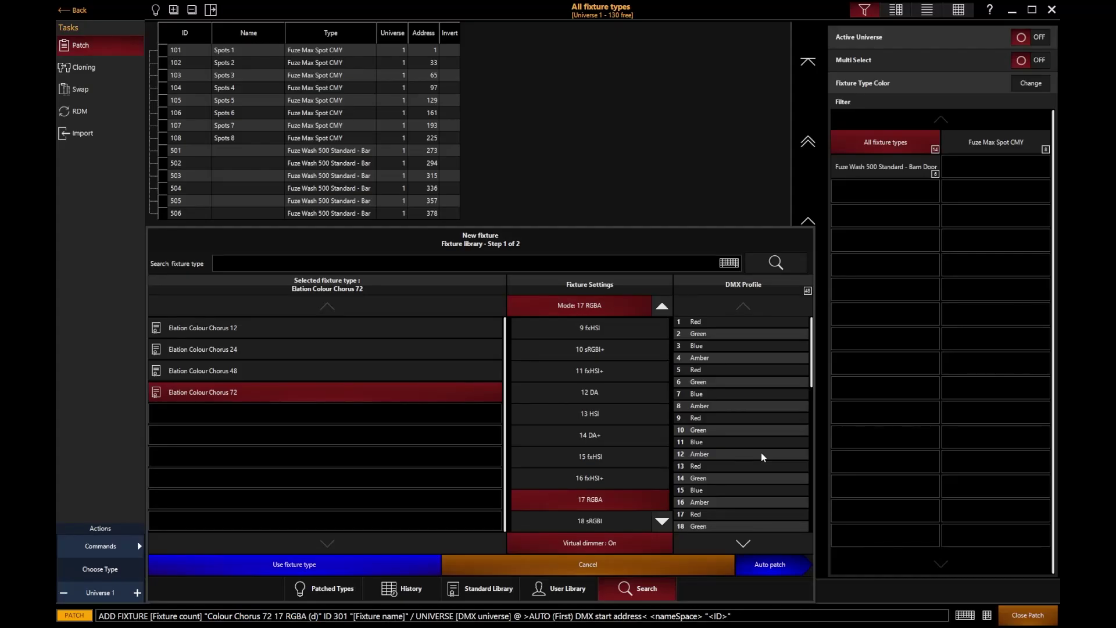
text(08)
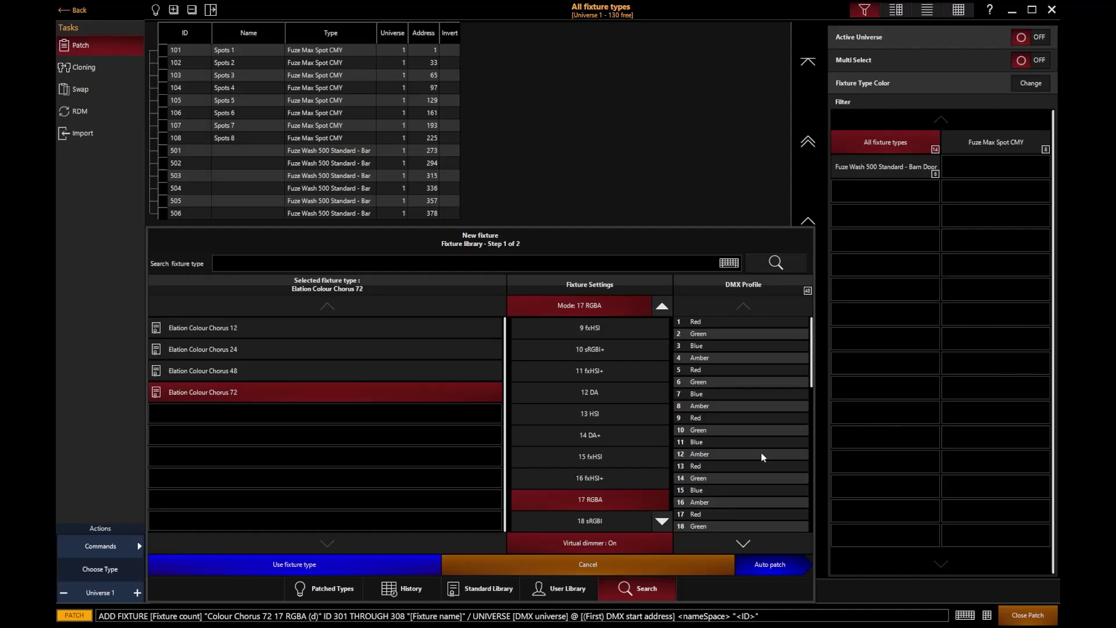
key(at)
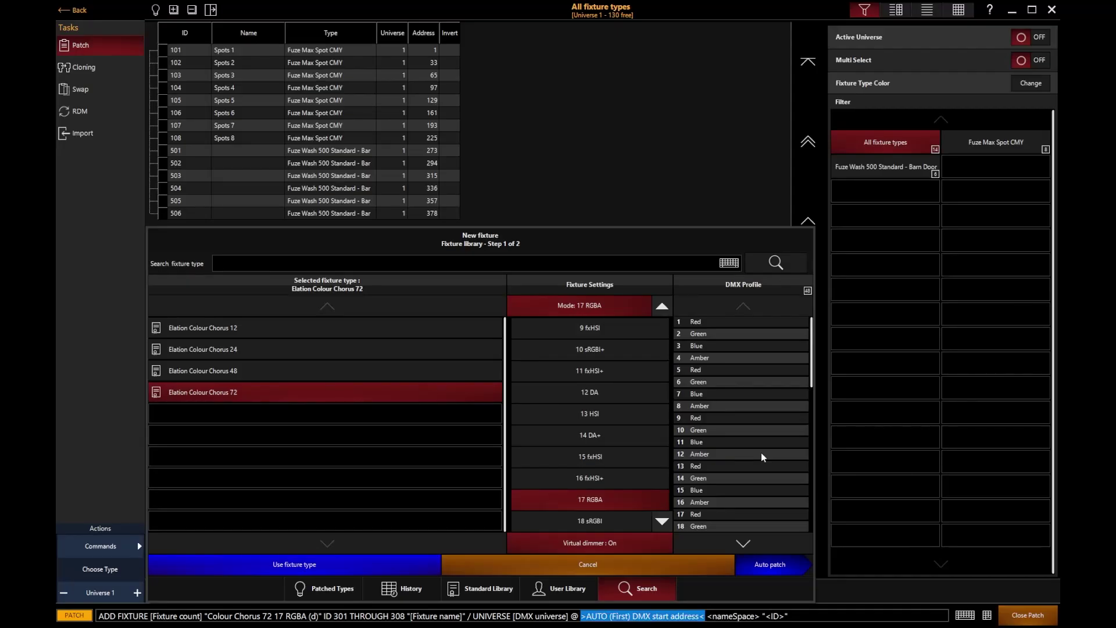
text(1)
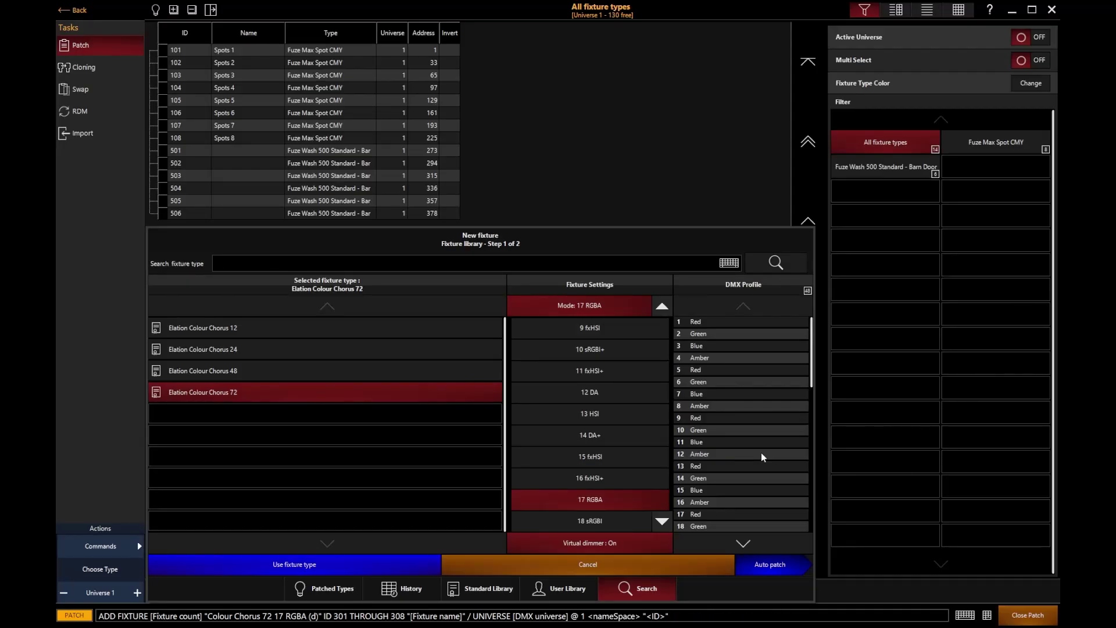
key(shift+Tab)
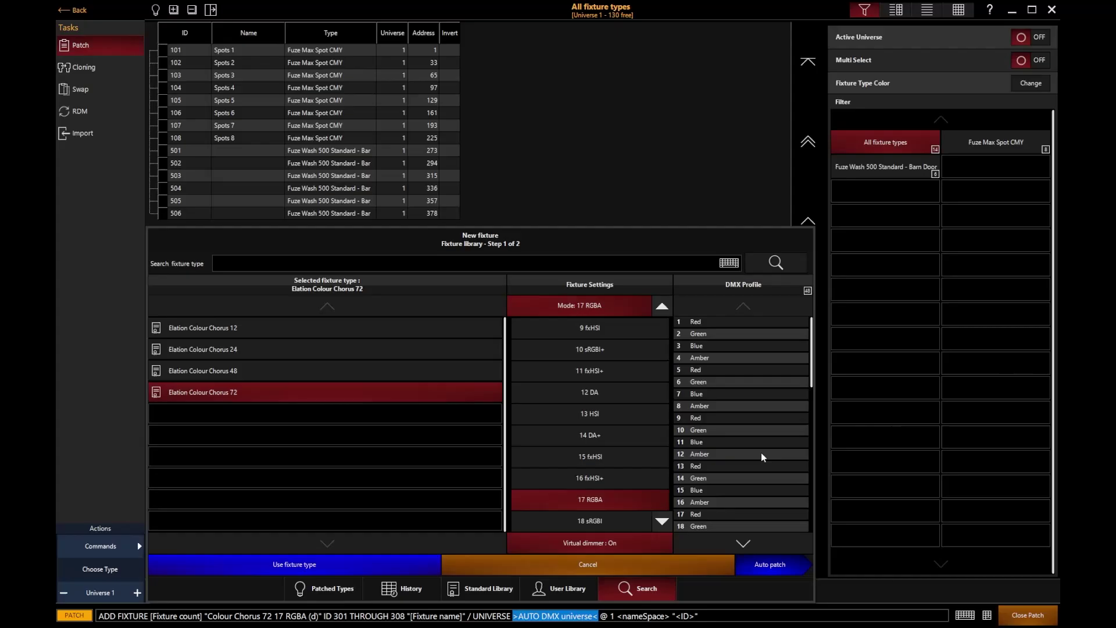
text(3)
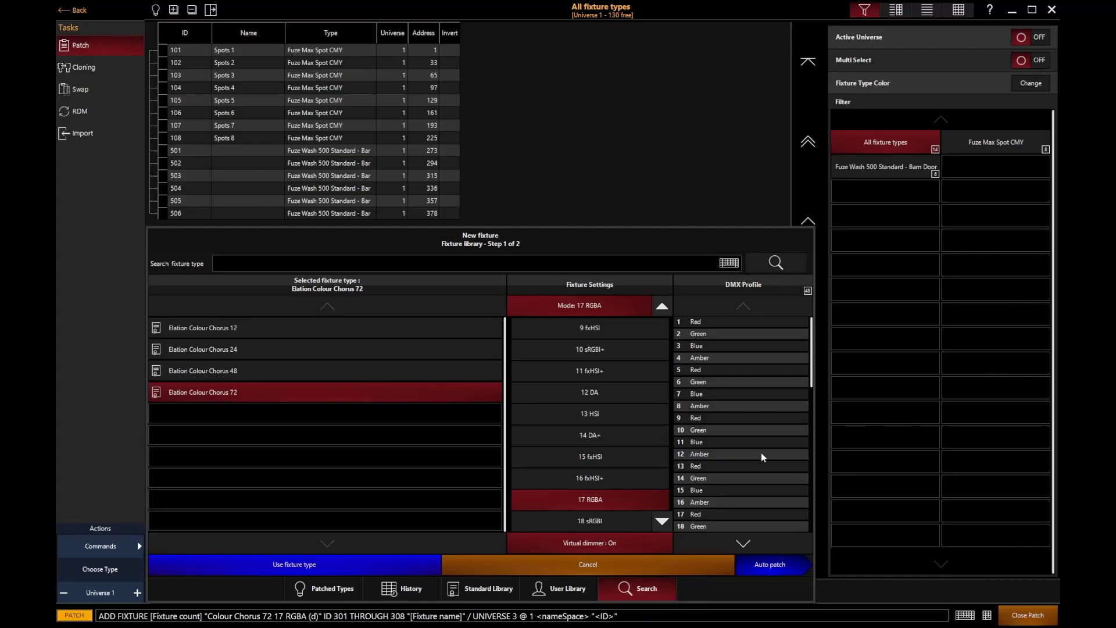
key(Return)
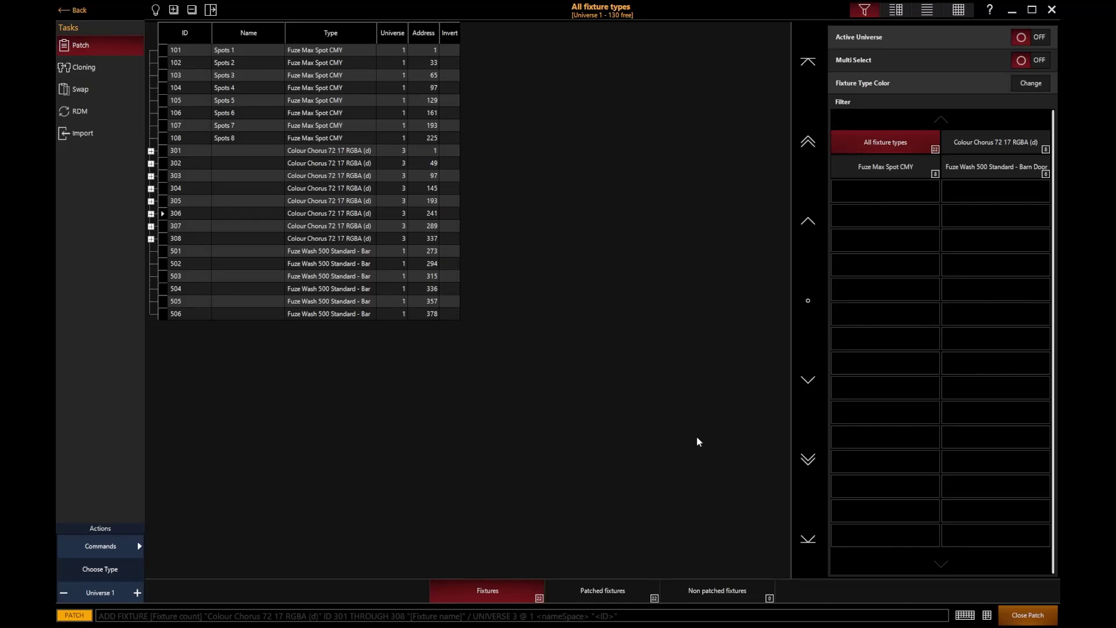
- Inspect the individual cells of fixture 301 in the patch list, and close the patch
click(151, 151)
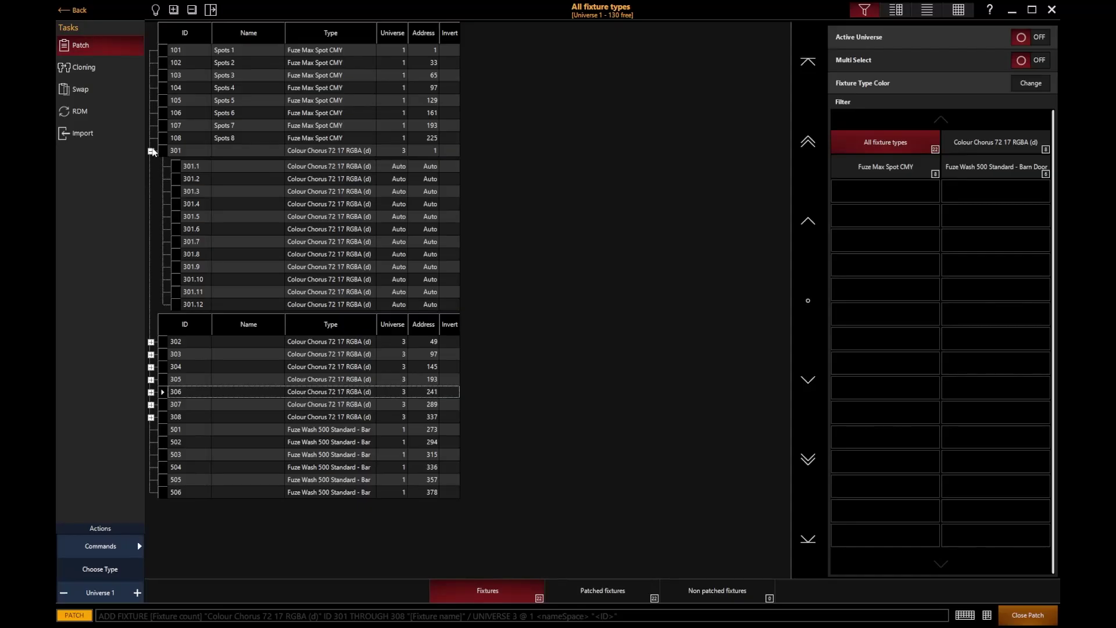
click(151, 151)
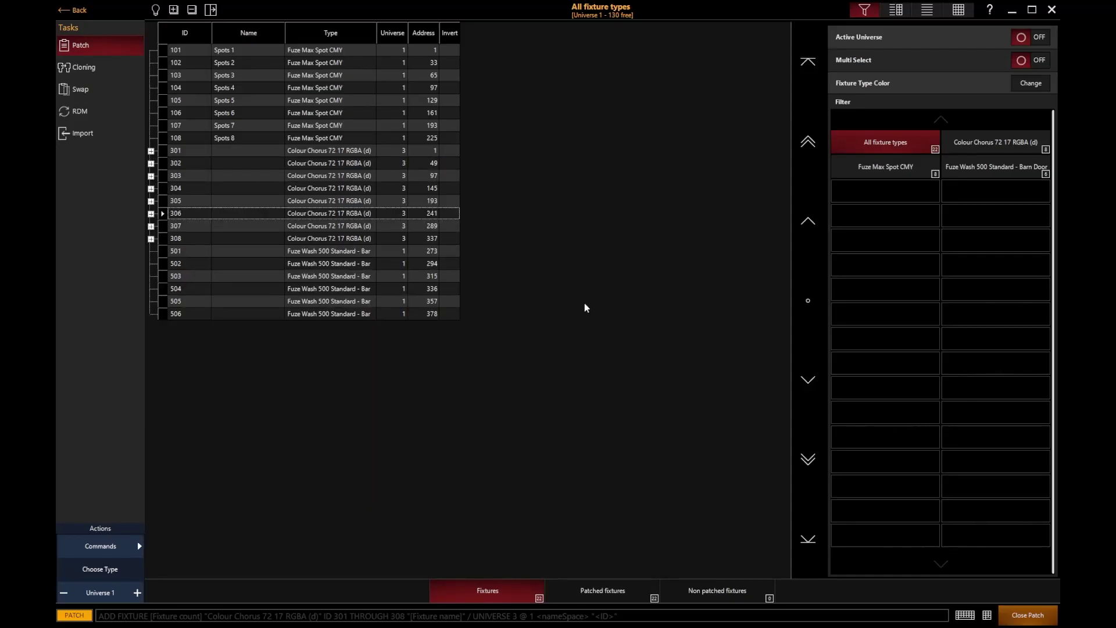
click(1019, 617)
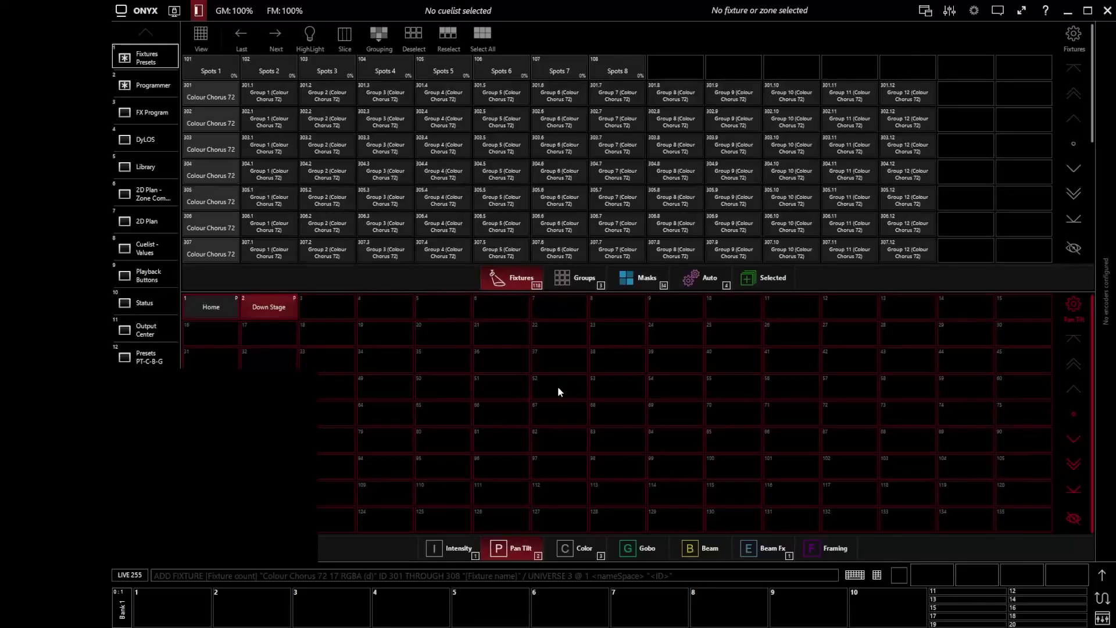
- Bring fixtures 301 through 308 to full intensity, and clear the programmer
text(301t)
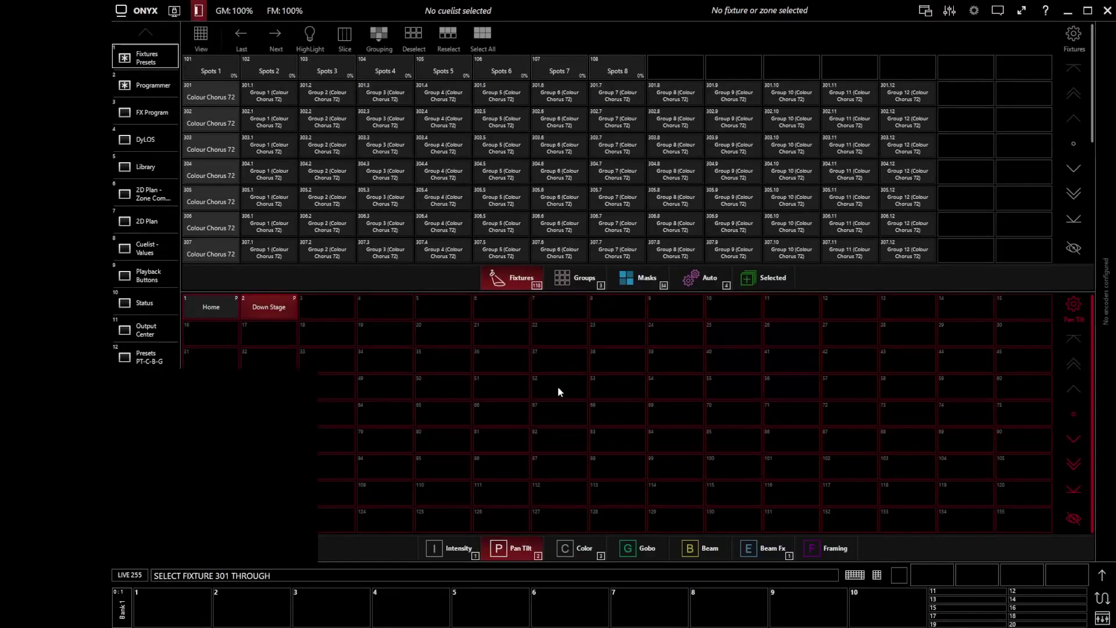
text(308)
text(af)
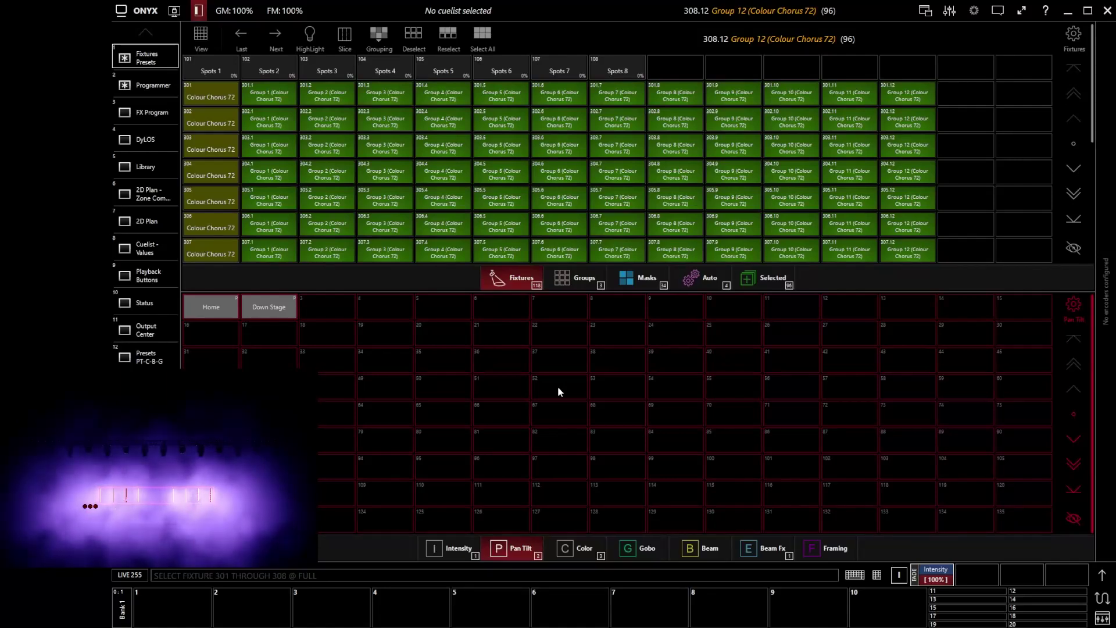
key(Escape)
- Bring fixture 301 to full, display its parameter controls without the colour mixer, and clear the programmer
text(3)
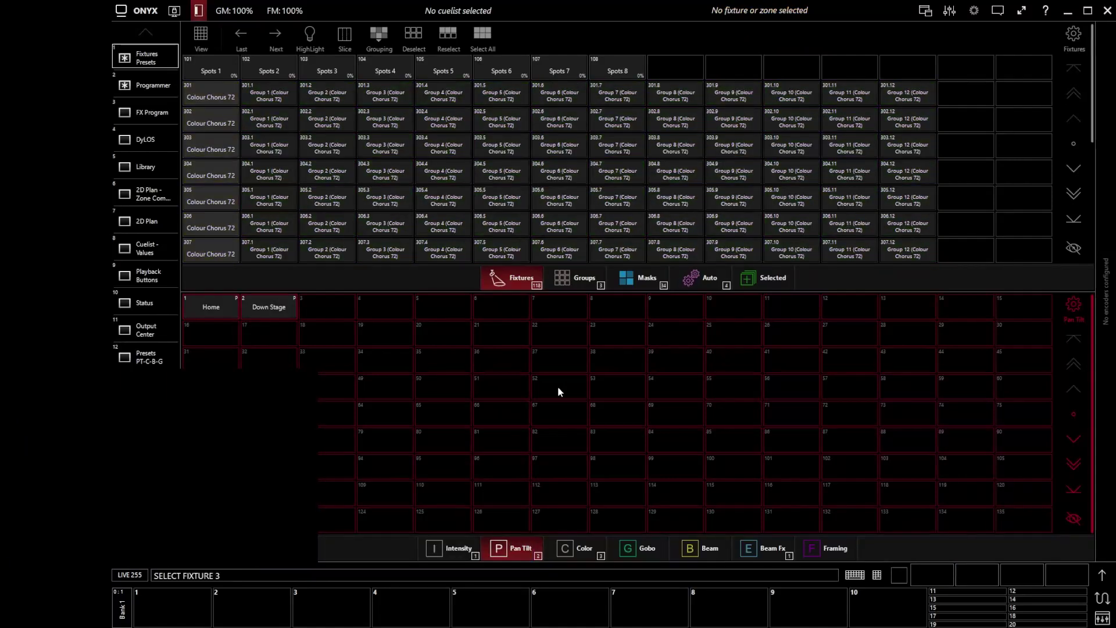
text(01f)
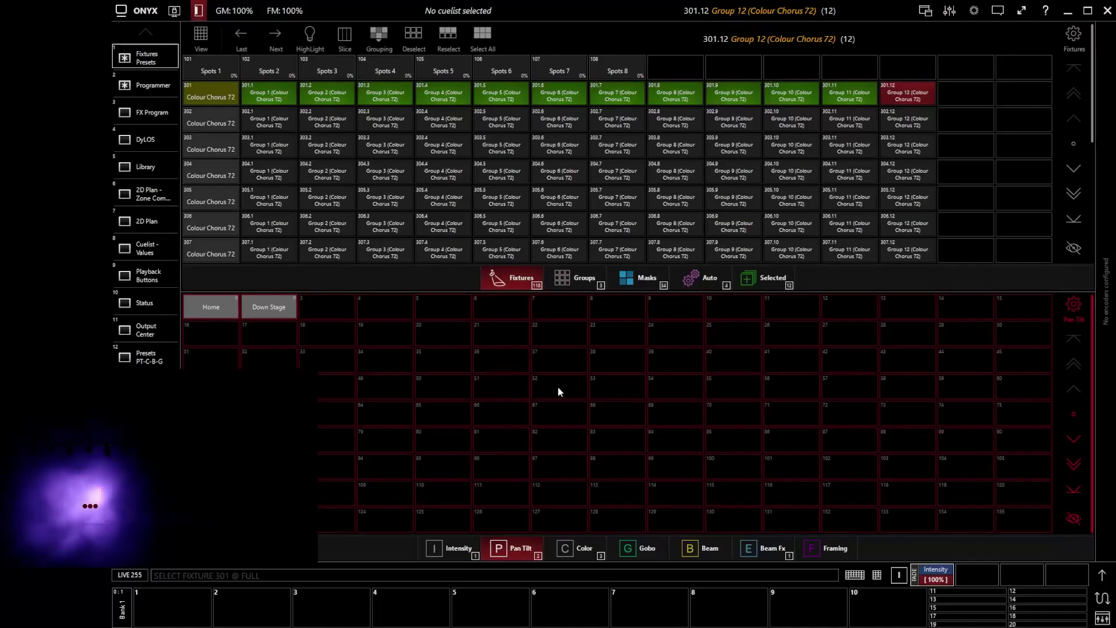
click(1100, 576)
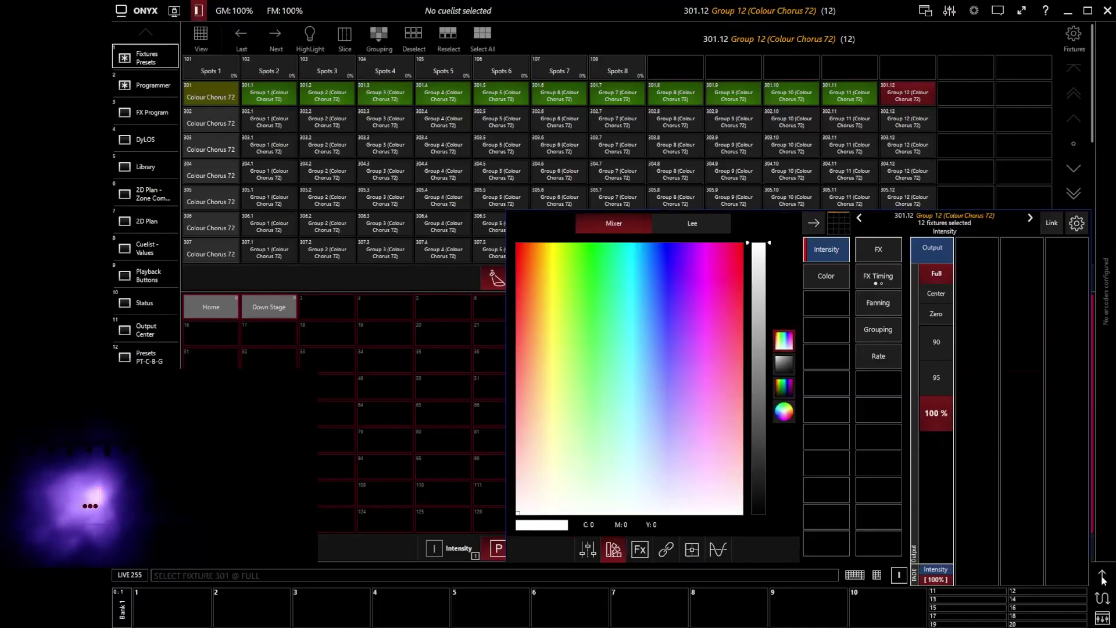
click(814, 223)
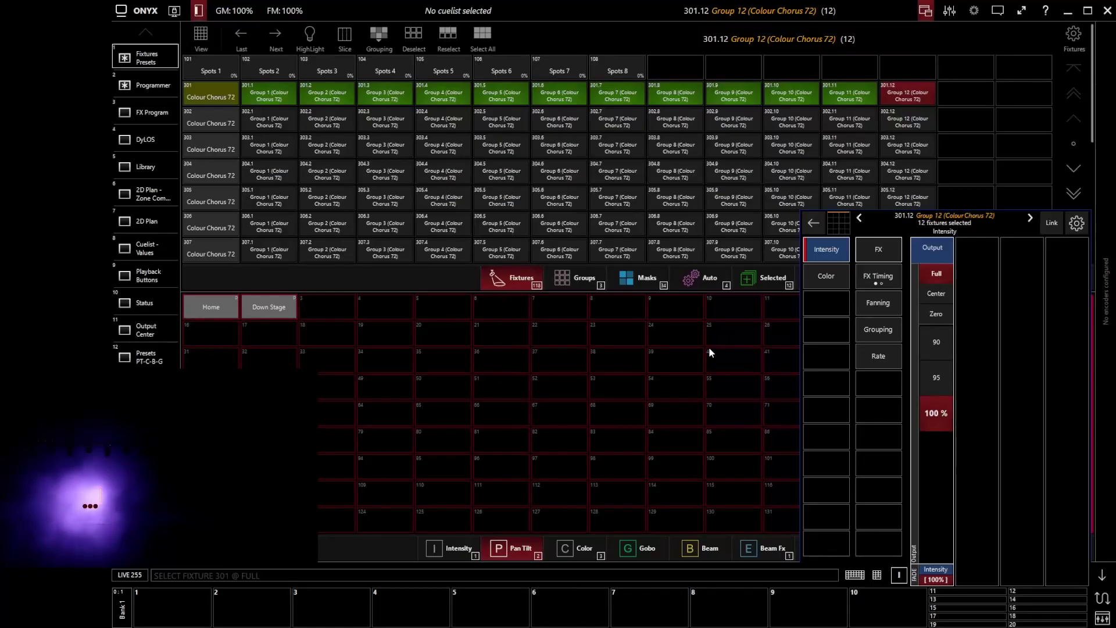
key(Escape)
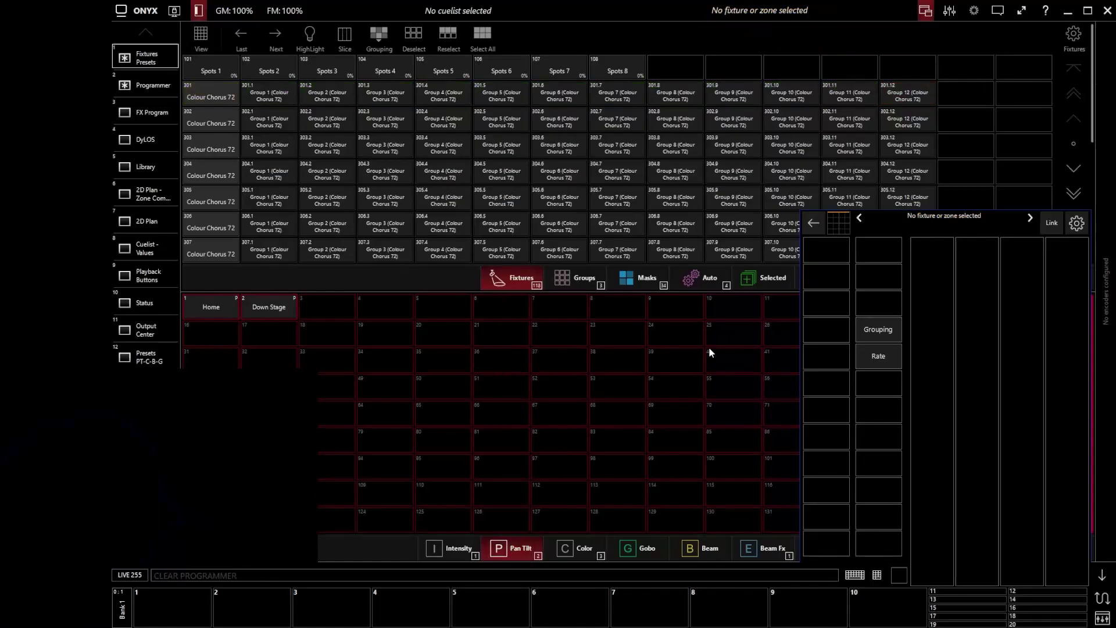
- Bring cells 301.3 through 301.6 to full, followed by the whole fixture 301, clearing the programmer after each
text(301.3t)
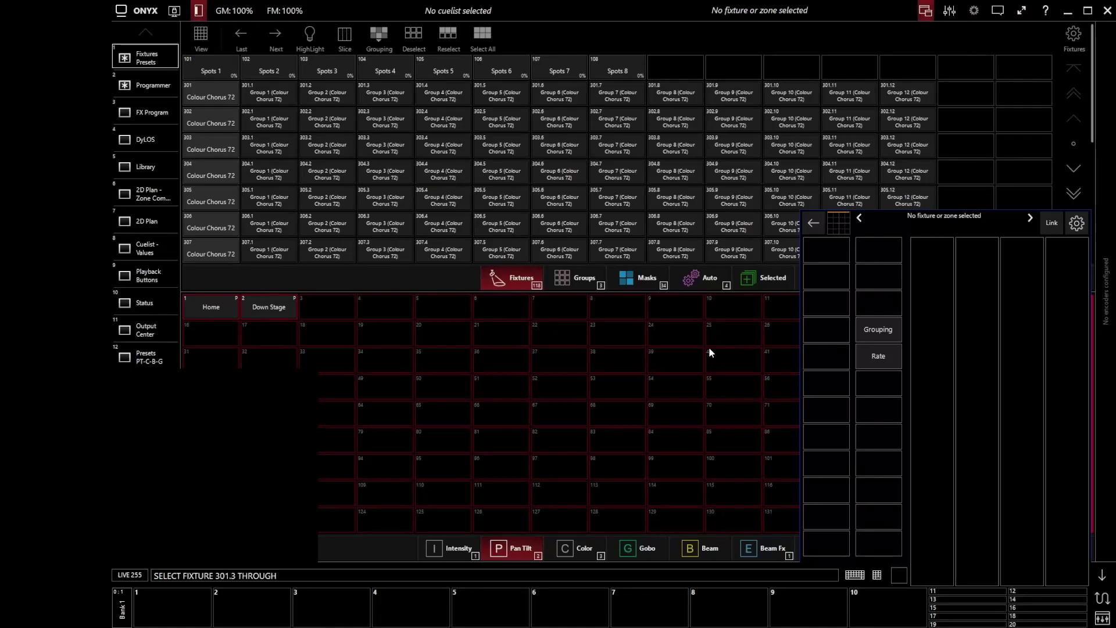
text(301.6f)
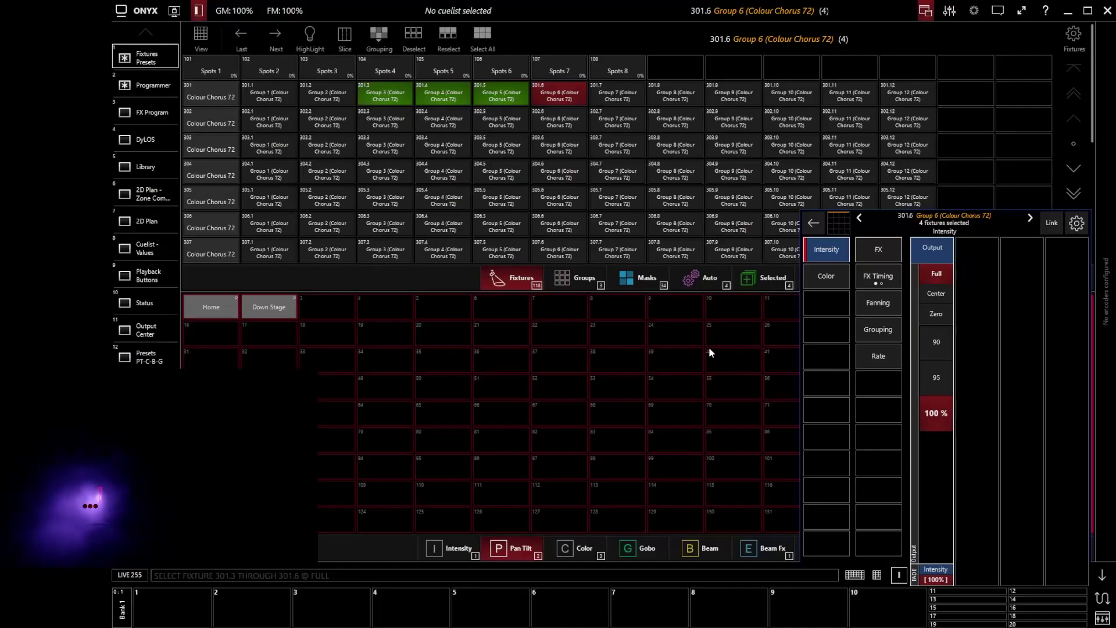
key(Escape)
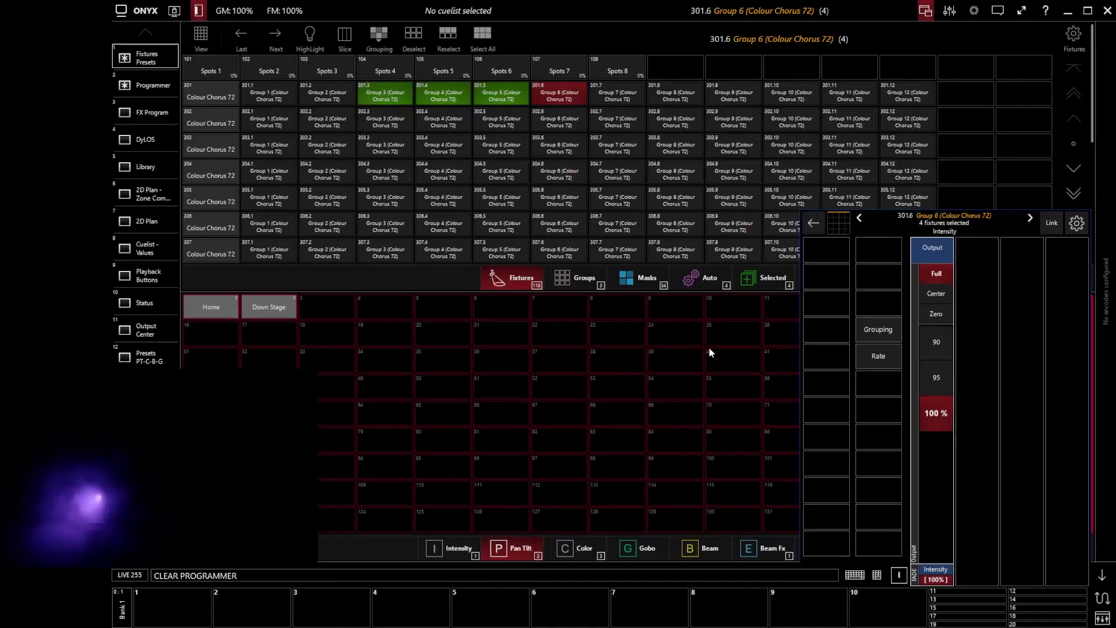
text(301@f)
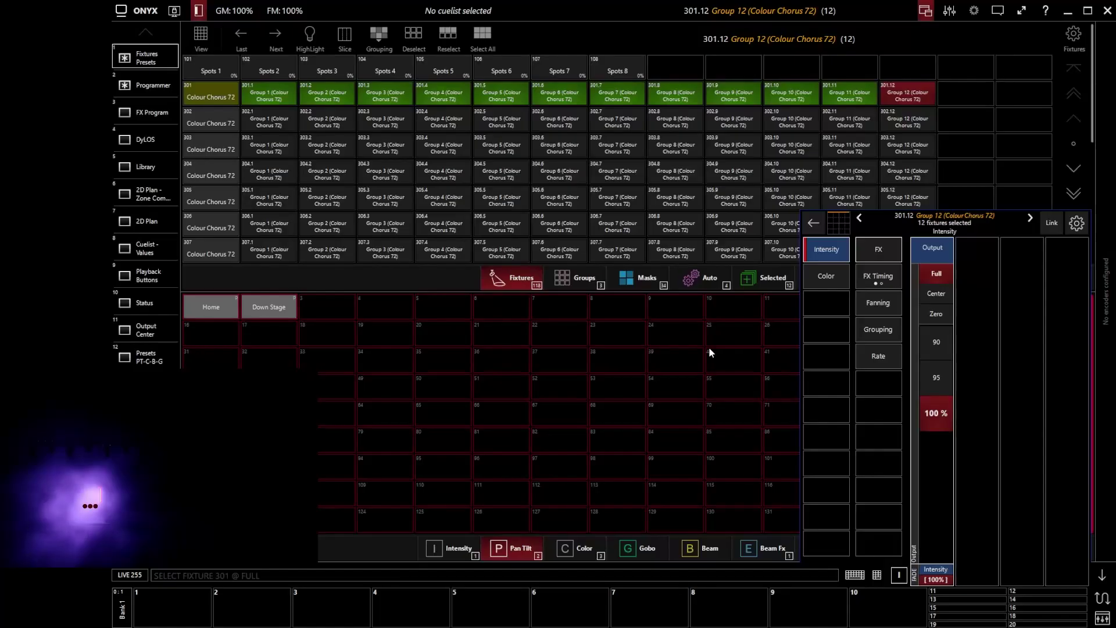
key(Escape)
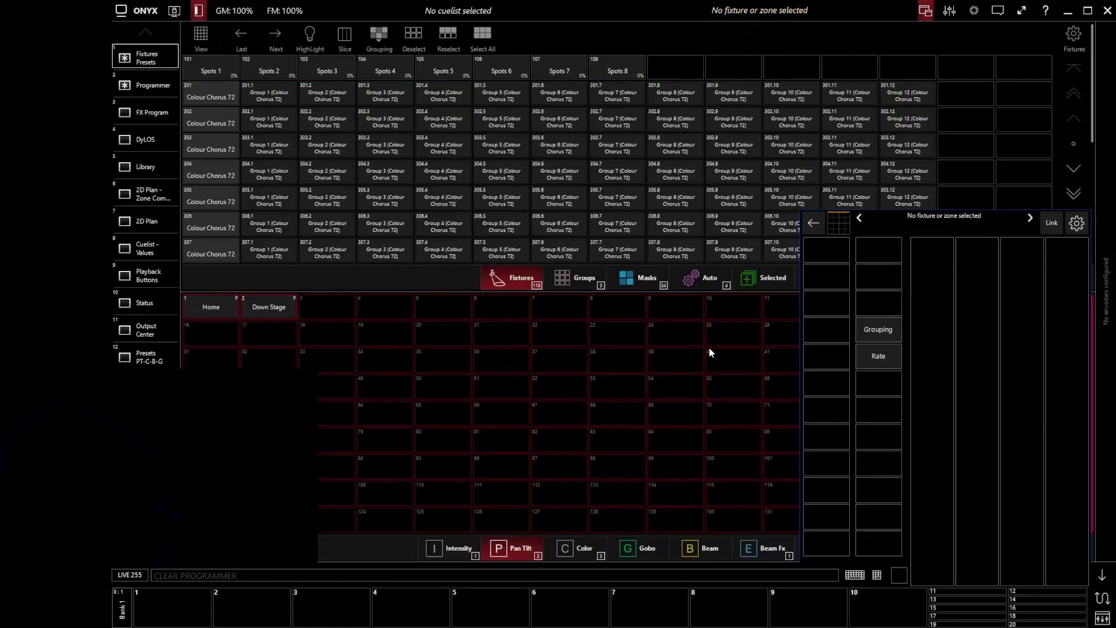
- Bring cell 301.5 to full and mix its colour to blue with red 3%, green 7% and blue 100%
text(301.5@f)
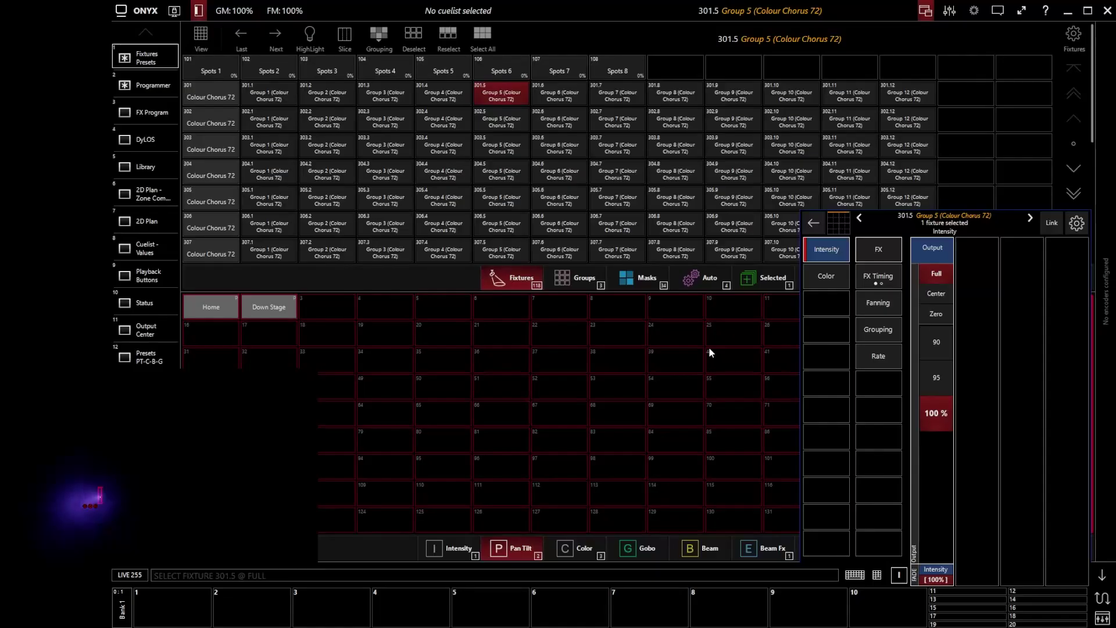
click(842, 284)
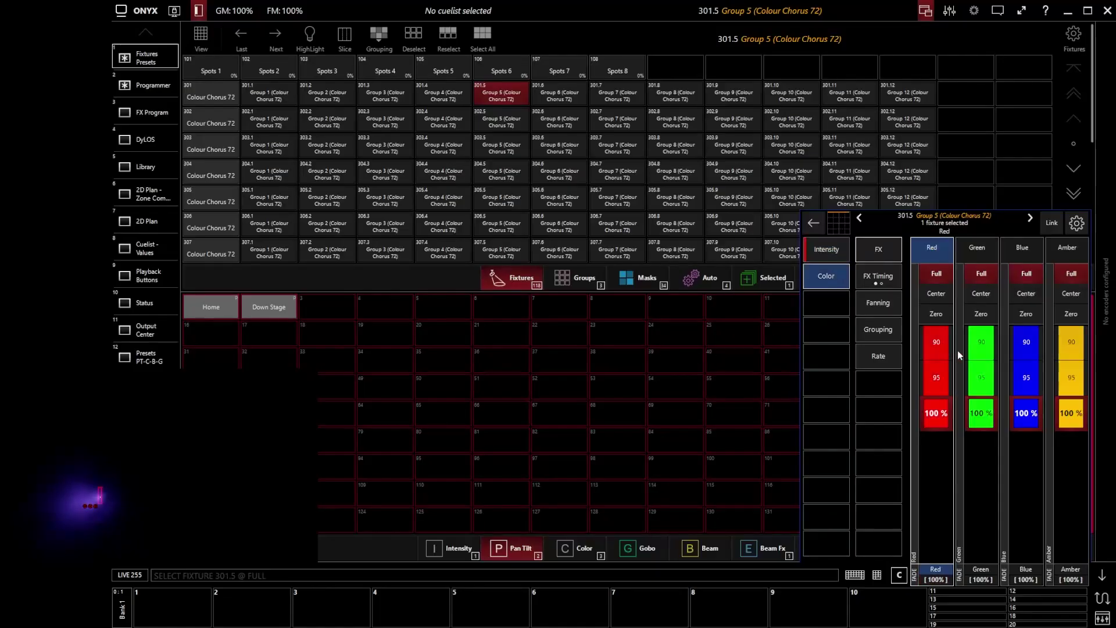
click(813, 222)
click(700, 344)
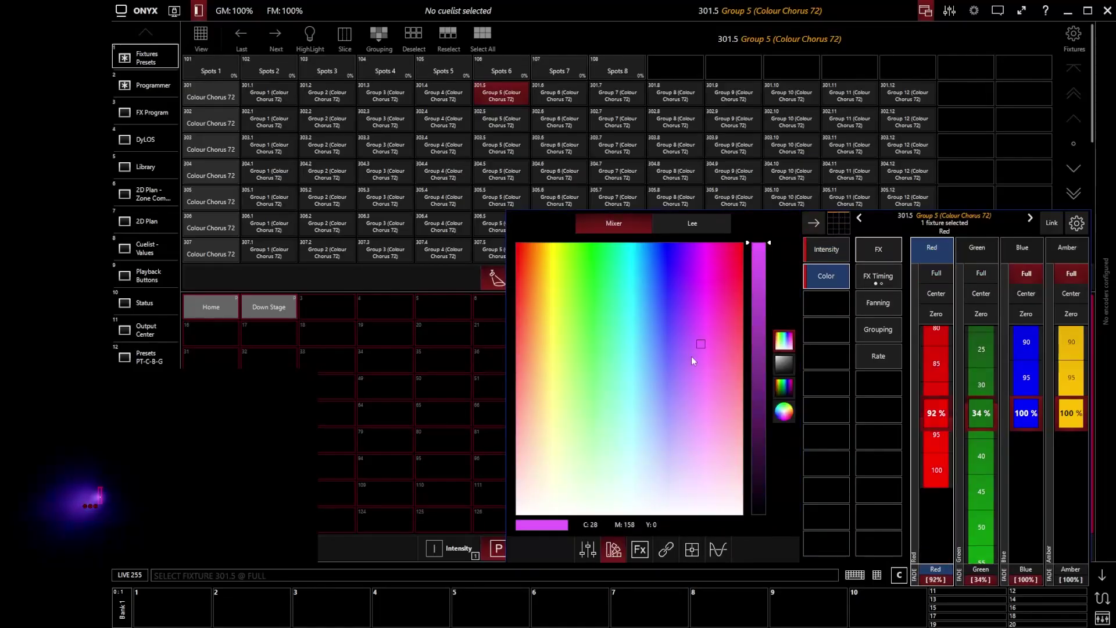
mouse_move(691, 357)
mouse_down()
mouse_move(602, 270)
mouse_move(698, 251)
mouse_move(587, 374)
mouse_move(626, 334)
mouse_move(482, 201)
mouse_move(660, 304)
mouse_move(665, 249)
mouse_up()
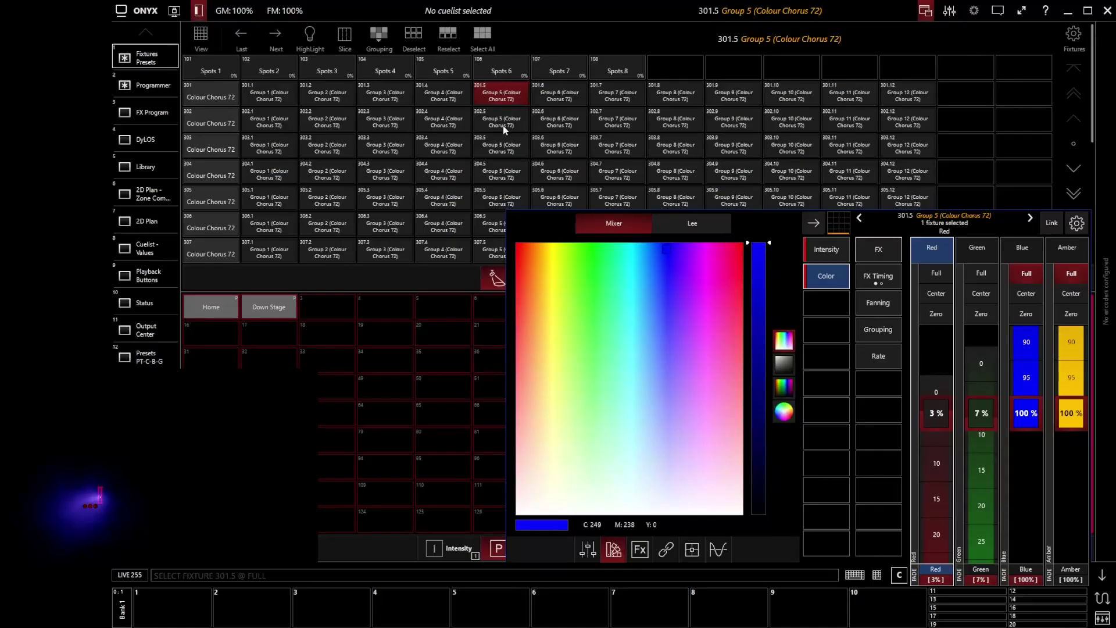
click(1102, 575)
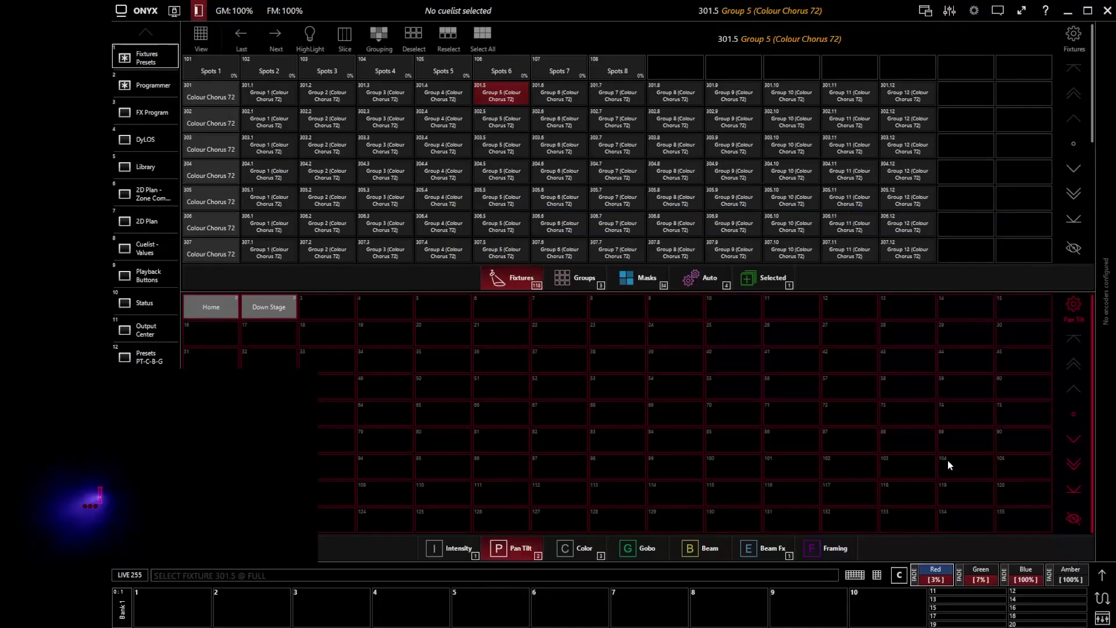